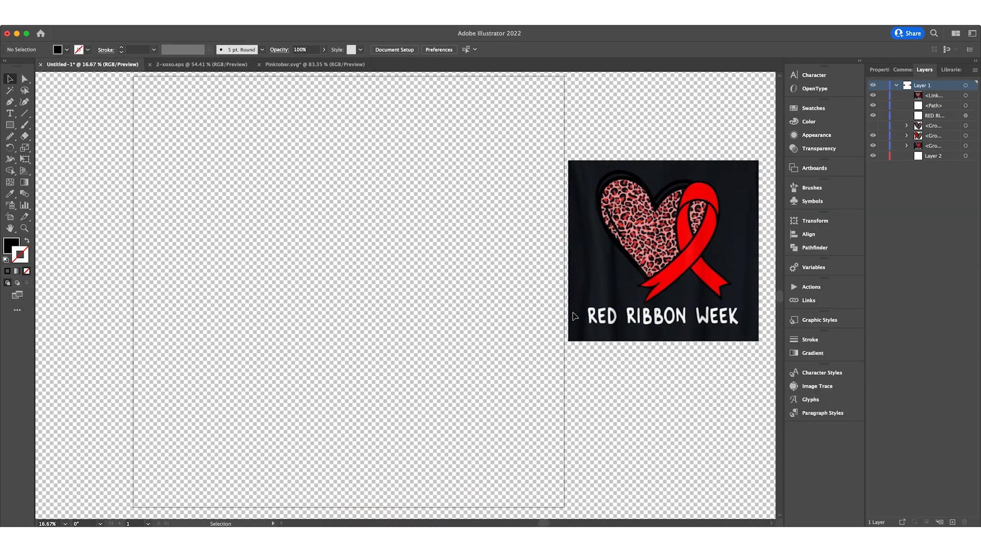
pyautogui.hscroll(-1, 573, 313)
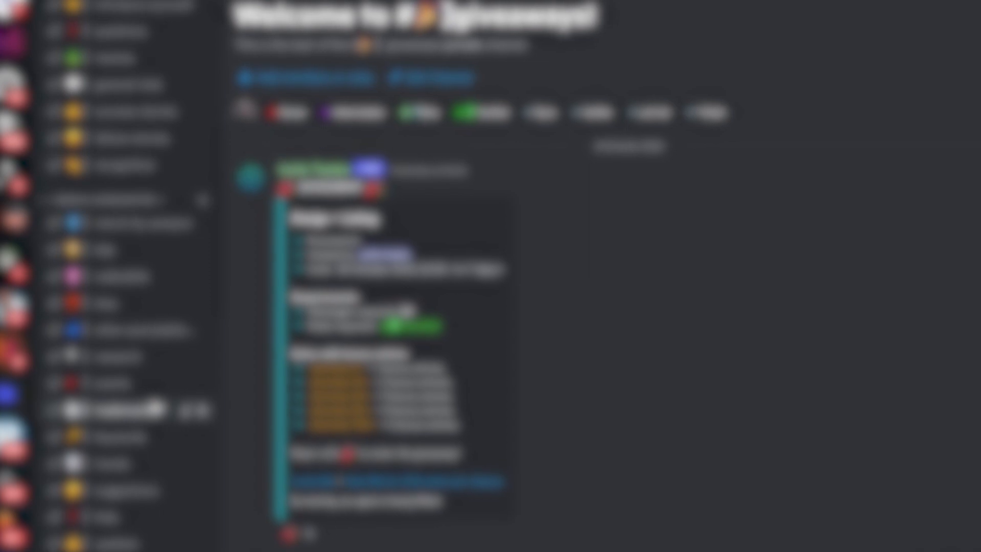
pyautogui.scroll(-5, 158, 416)
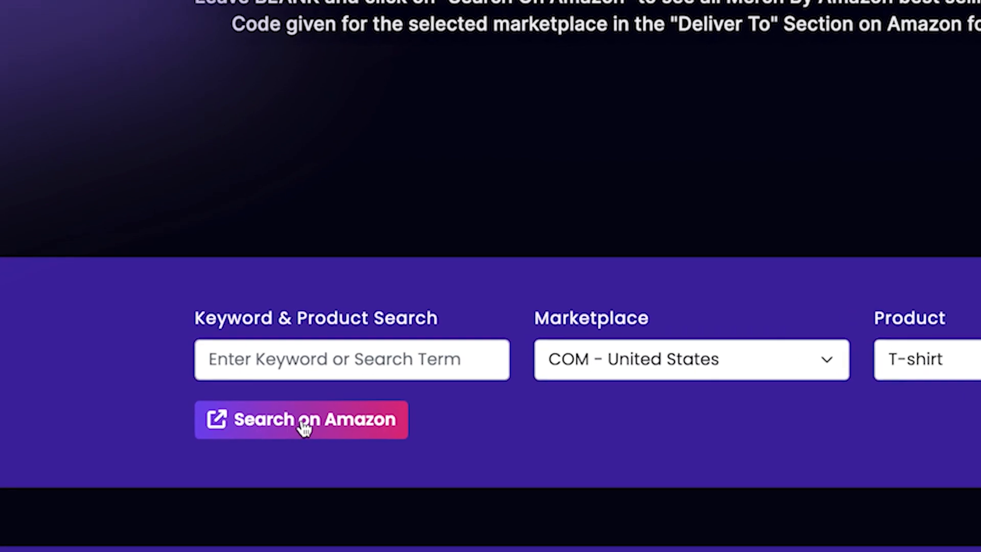
# Search Amazon for best-selling US merch T-shirts and filter the results to new arrivals from the last 30 days
pyautogui.click(249, 435)
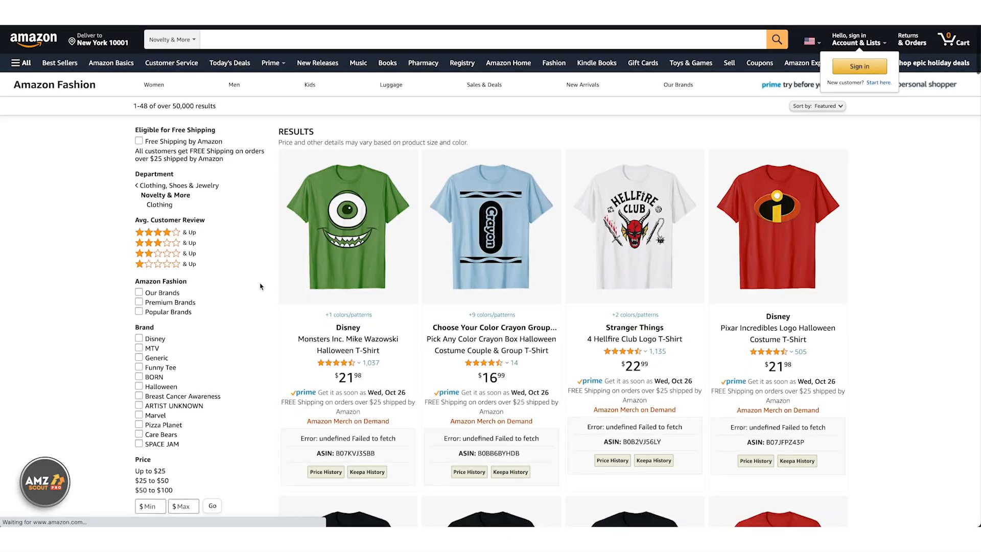
pyautogui.scroll(-9, 262, 286)
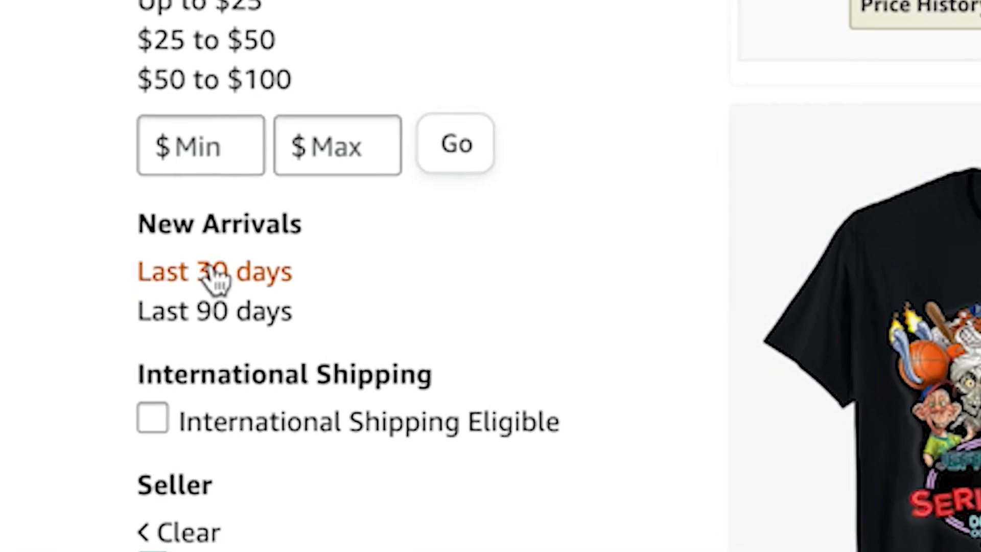
pyautogui.click(218, 275)
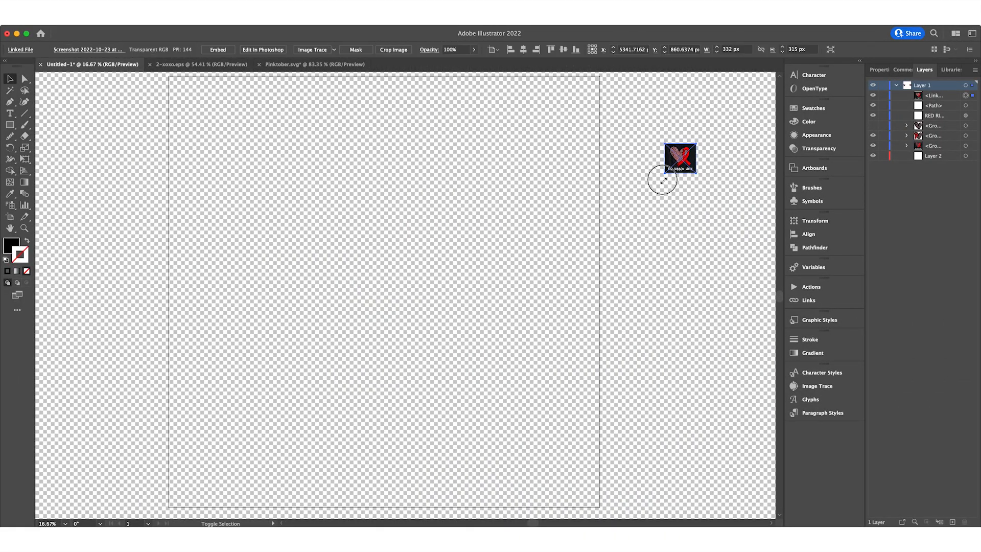
# Enlarge the Red Ribbon Week reference image beside the artboard and draw a black rectangle covering the artboard
pyautogui.moveTo(527, 394); pyautogui.dragTo(505, 316)
pyautogui.moveTo(578, 292); pyautogui.dragTo(672, 308)
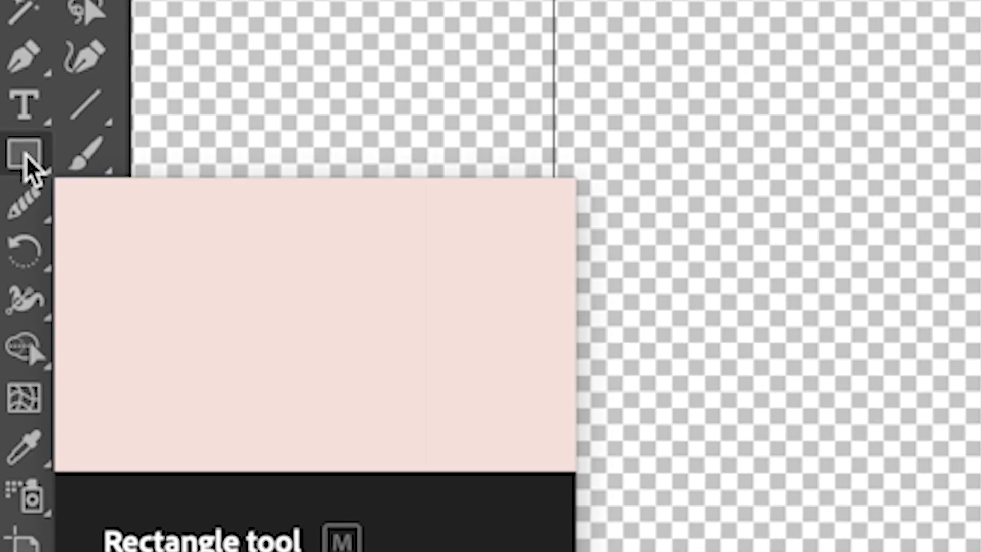
pyautogui.click(27, 156)
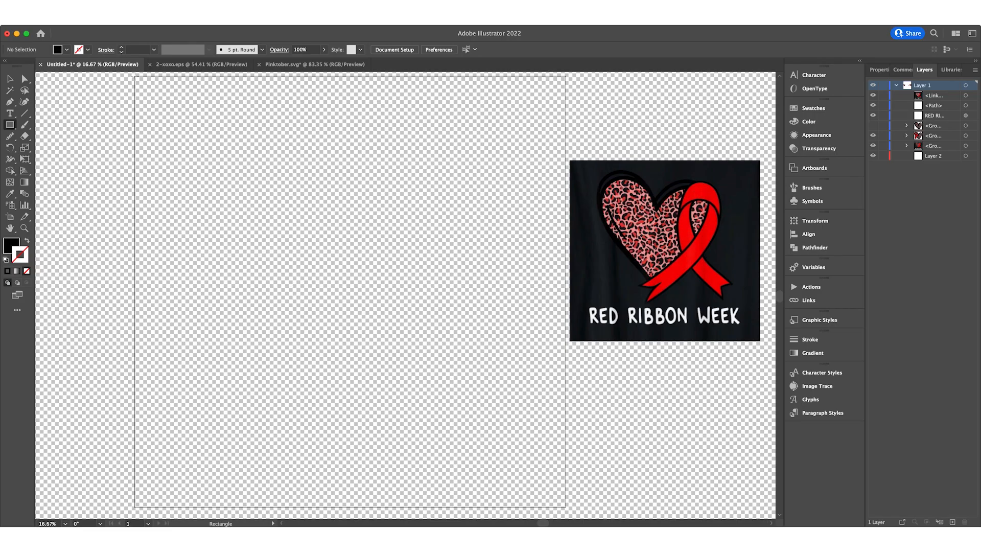
pyautogui.moveTo(135, 77); pyautogui.dragTo(555, 478)
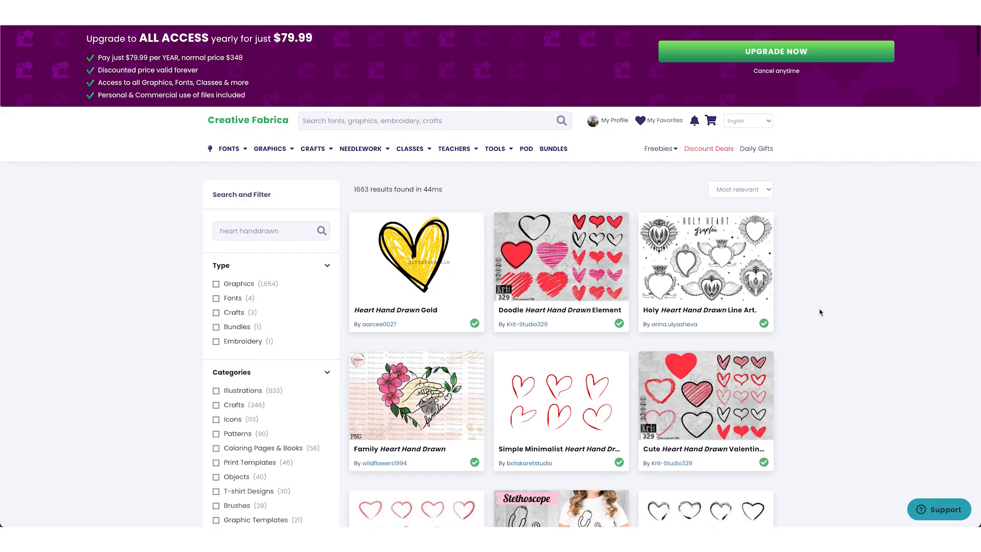
# Browse Creative Fabrica's "heart handdrawn" results and open the XOXO Heart Svg Buffalo Plaid design
pyautogui.scroll(-4, 829, 313)
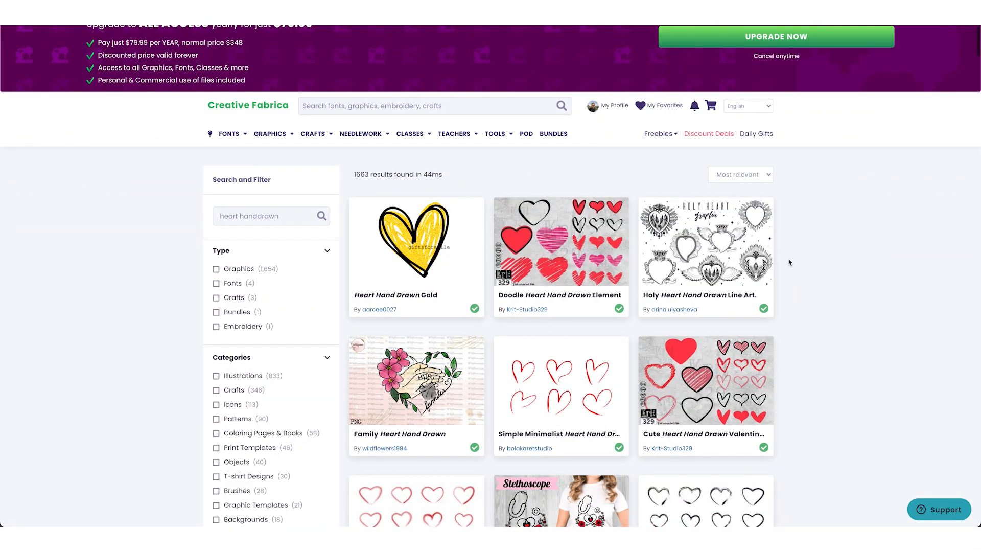
pyautogui.scroll(-15, 788, 263)
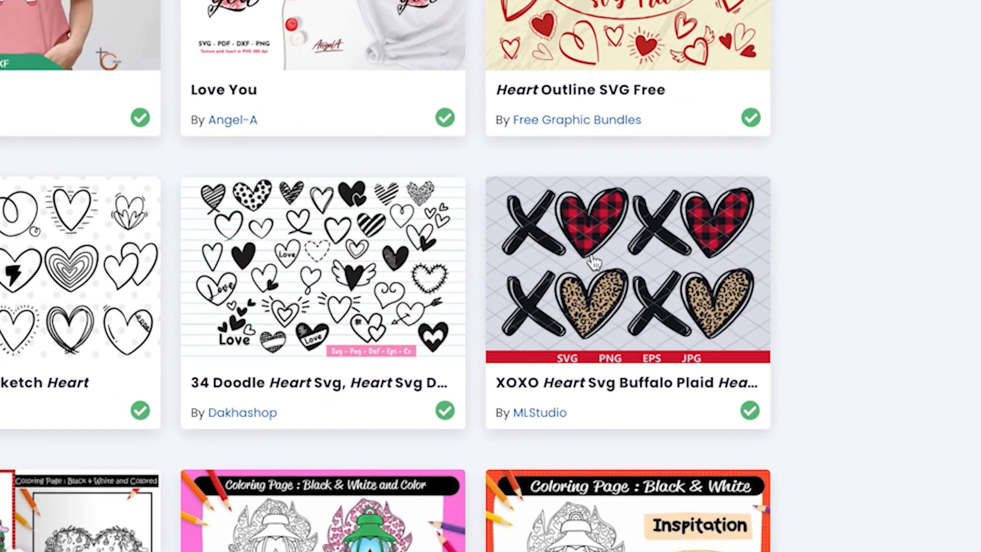
pyautogui.click(635, 281)
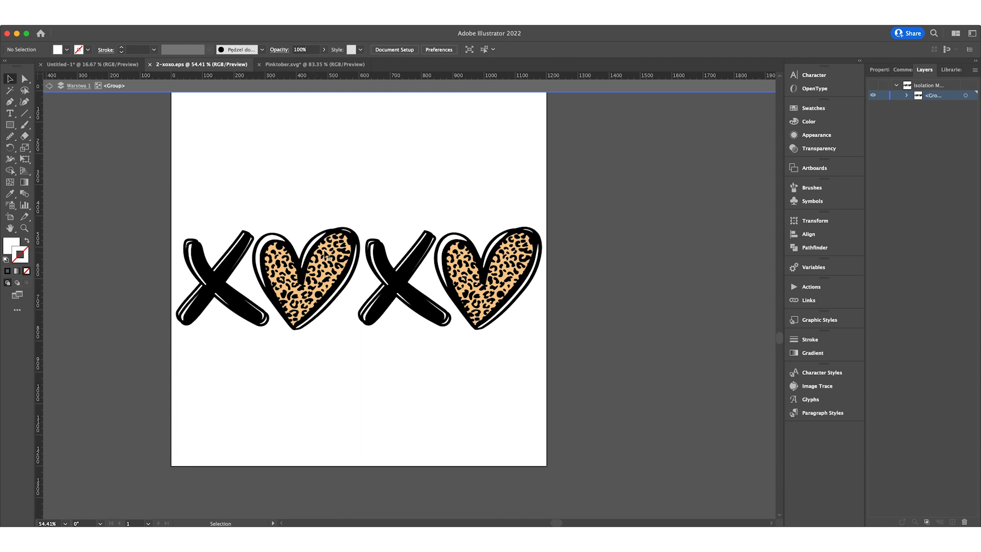
# Copy a leopard-print heart from 2-xoxo.eps into the Untitled-1 document
pyautogui.moveTo(331, 258); pyautogui.dragTo(335, 258)
pyautogui.click(98, 65)
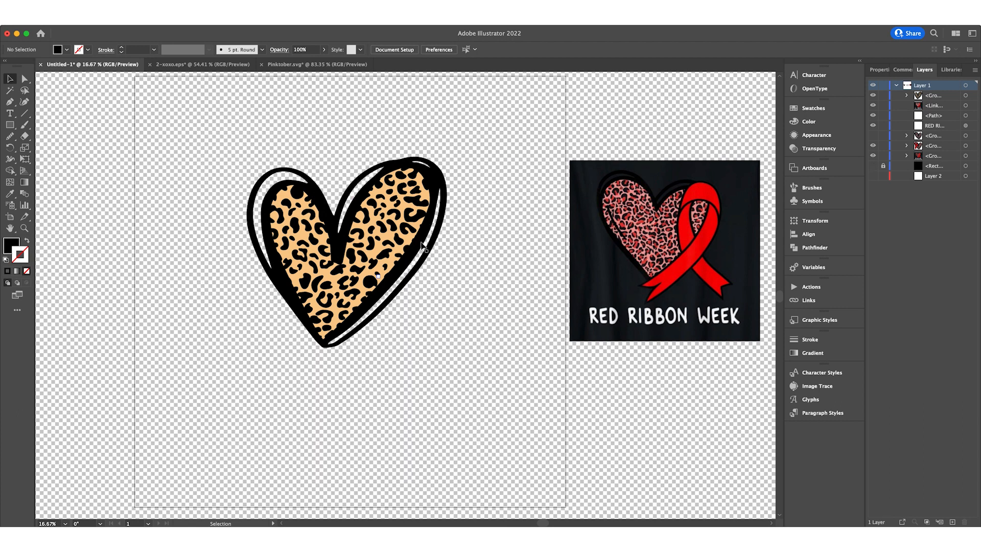
pyautogui.click(424, 249)
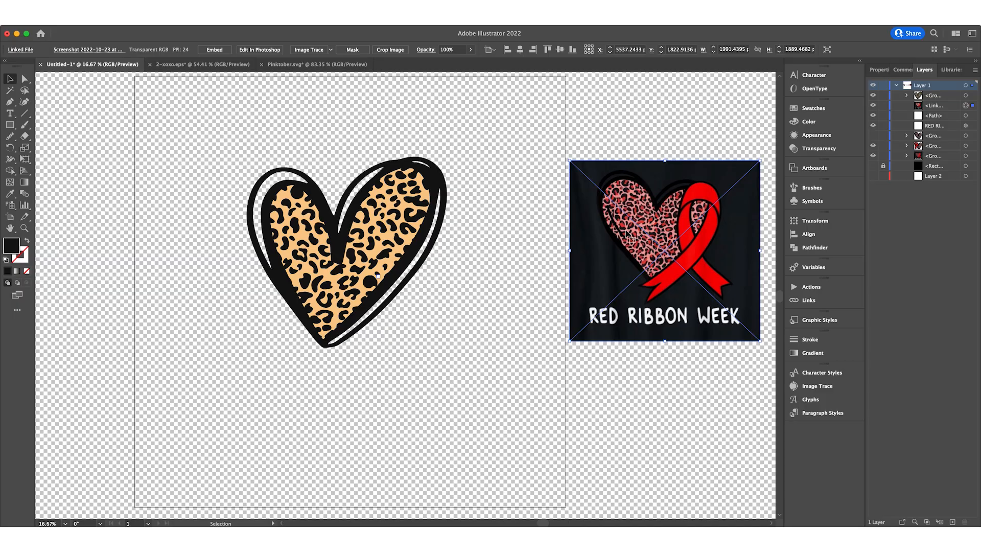
# Trace the reference image with the Low Fidelity Photo preset and expand its object and fill
pyautogui.click(818, 387)
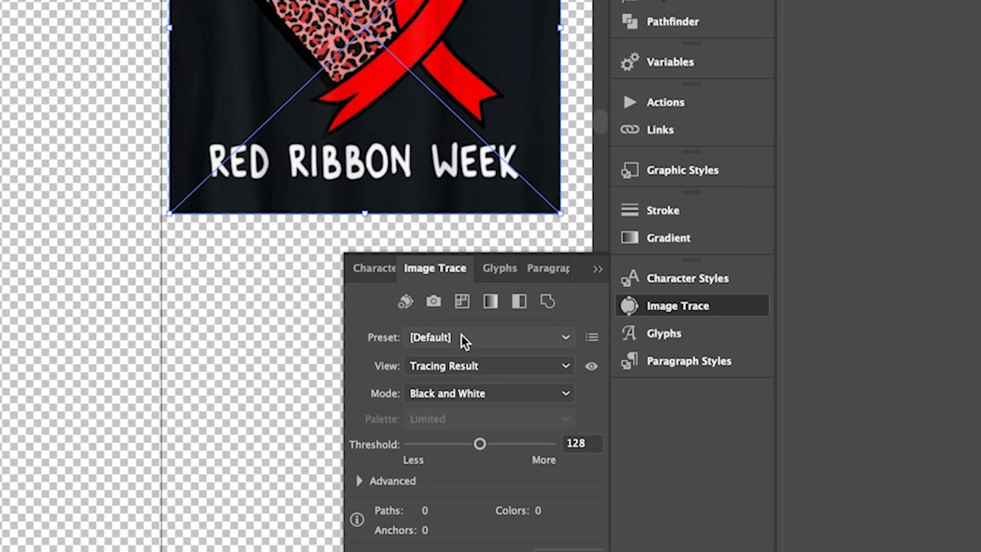
pyautogui.click(712, 400)
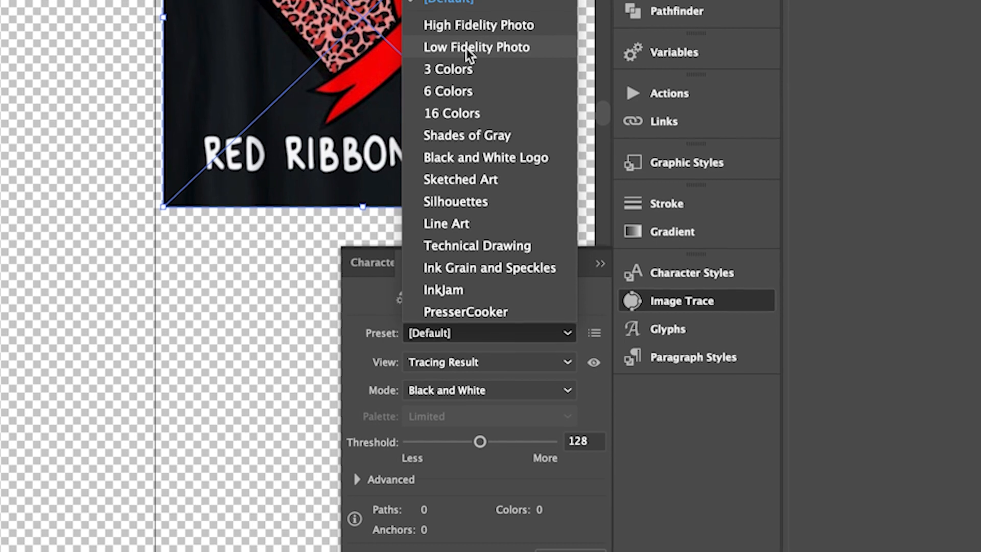
pyautogui.click(466, 46)
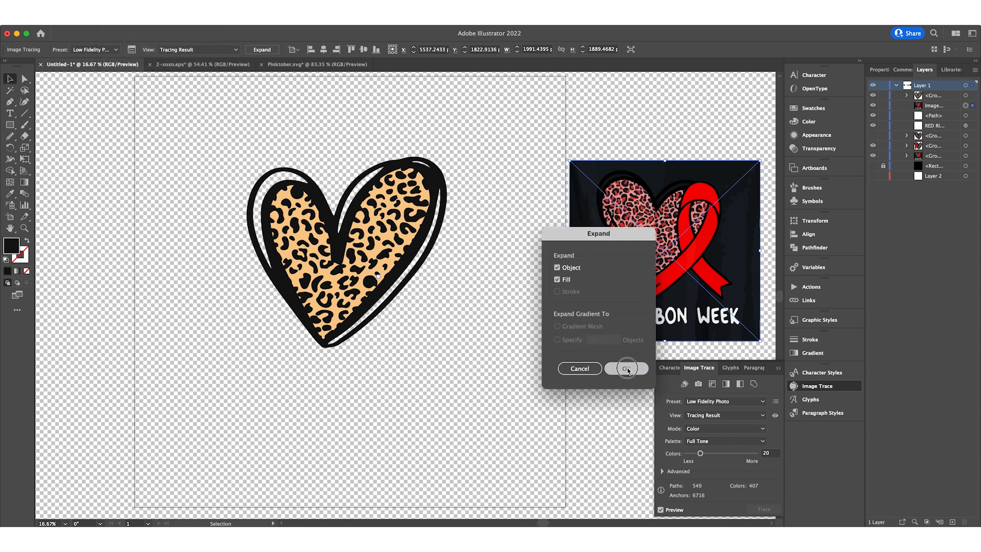
pyautogui.click(627, 369)
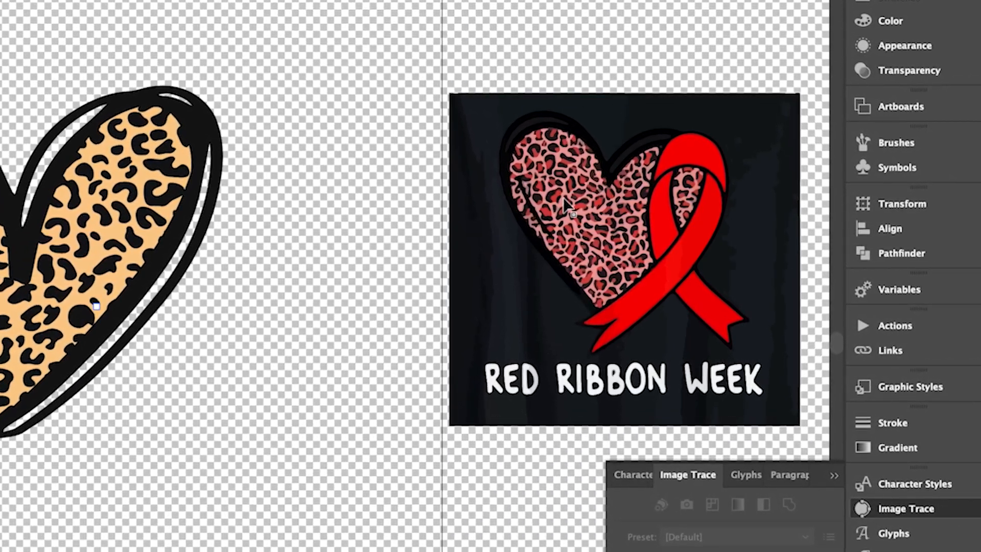
# Move the heart beside the reference and recolor its orange fill with the light pink sampled from the reference heart
pyautogui.moveTo(114, 245); pyautogui.dragTo(320, 249)
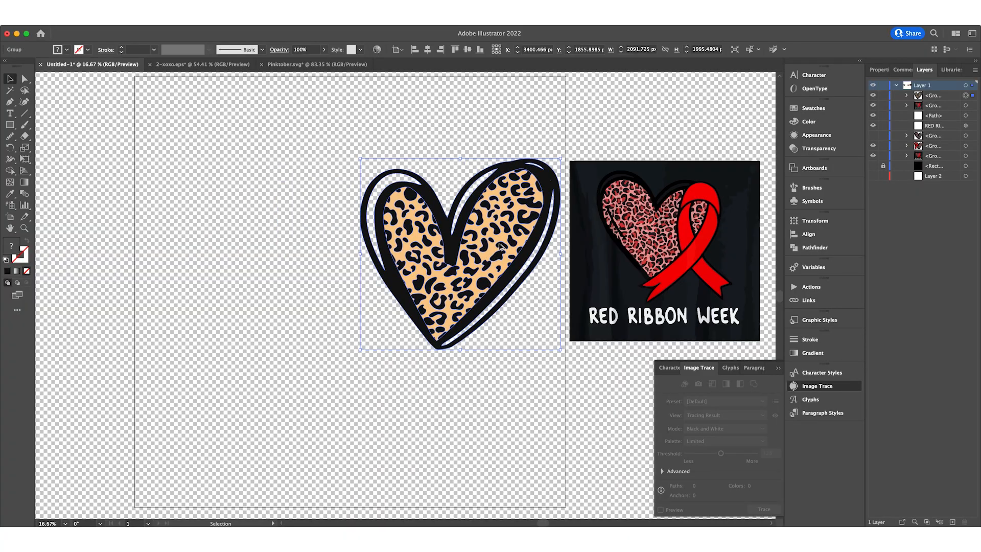
pyautogui.scroll(3, 500, 248)
pyautogui.scroll(-1, 371, 235)
pyautogui.doubleClick(371, 234)
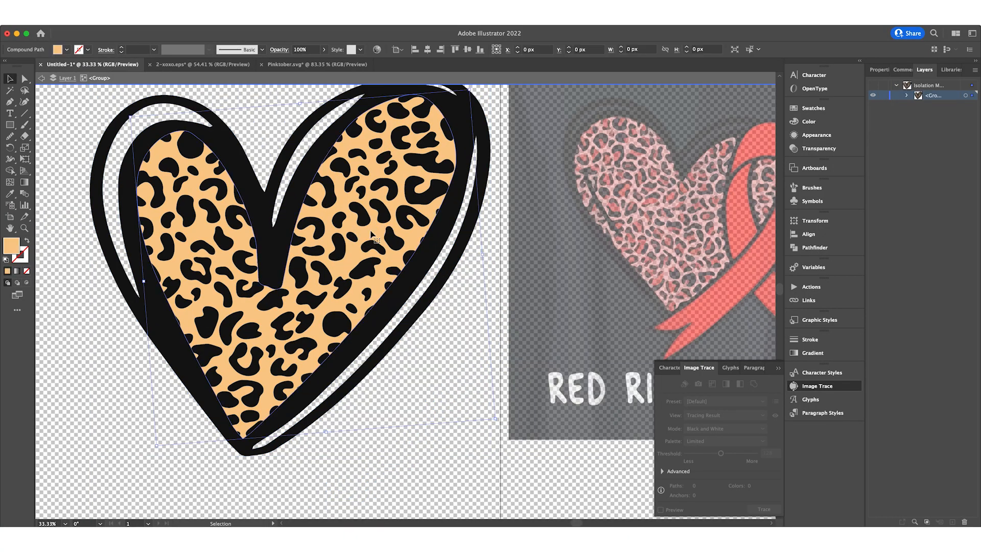
pyautogui.doubleClick(373, 234)
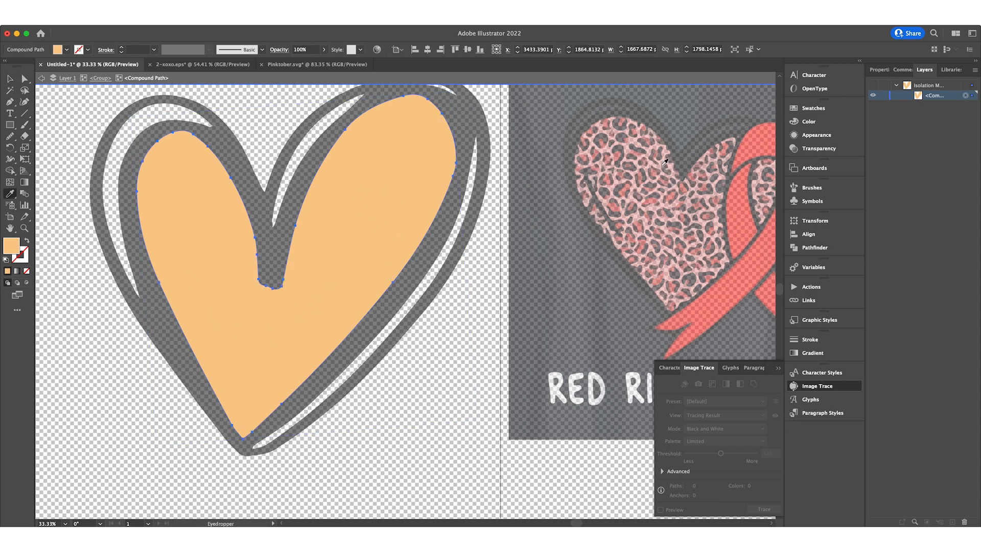
pyautogui.click(650, 149)
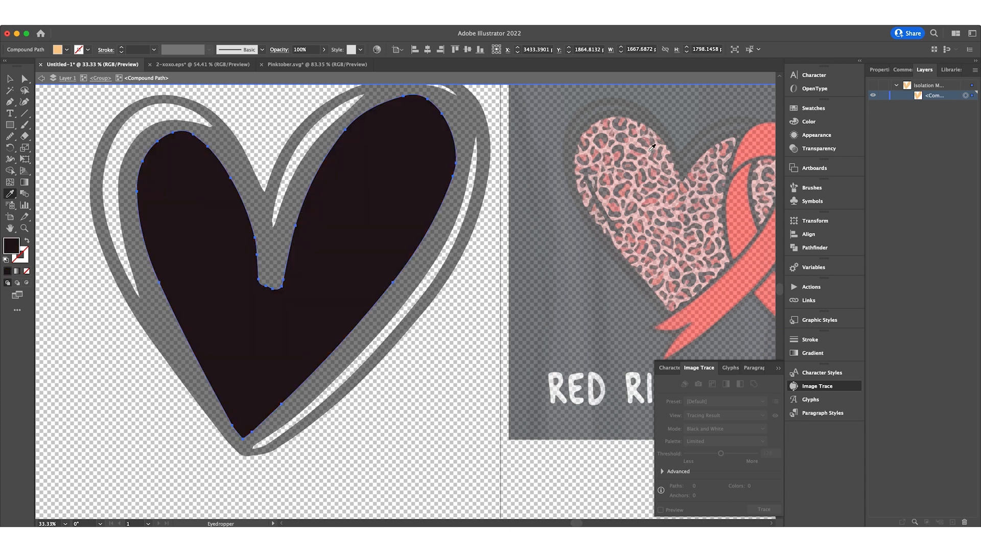
pyautogui.click(637, 137)
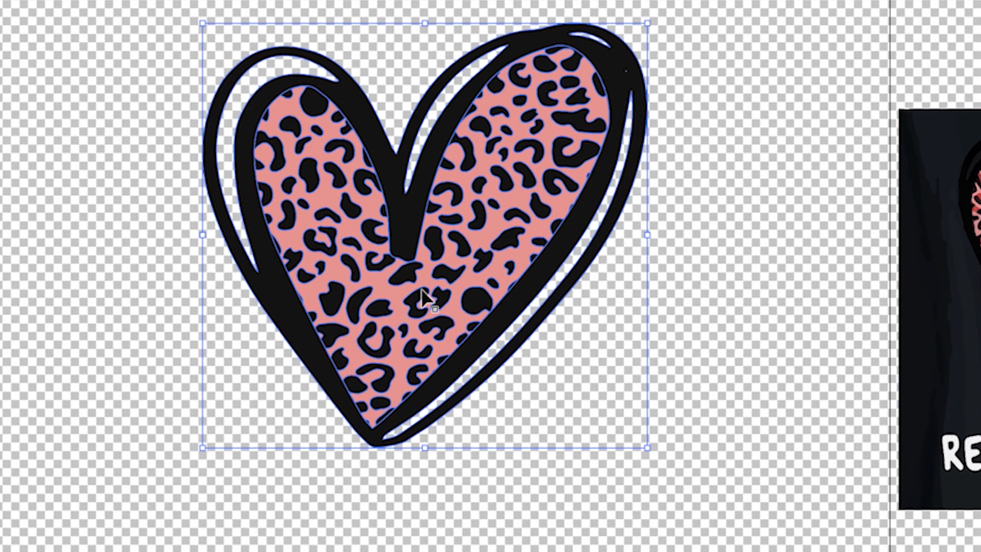
# Reflect the leopard heart left to right and enlarge it on the artboard
pyautogui.rightClick(422, 291)
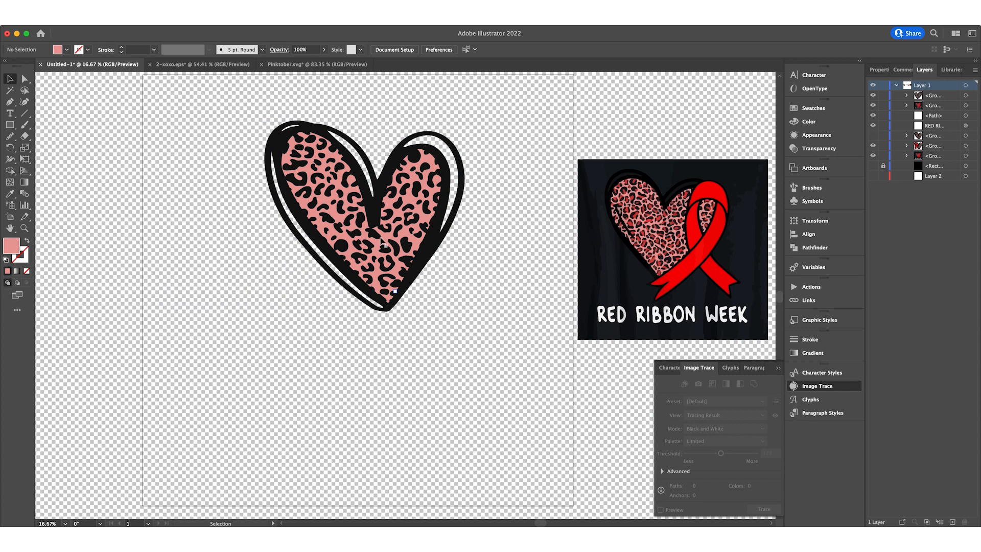
pyautogui.click(380, 240)
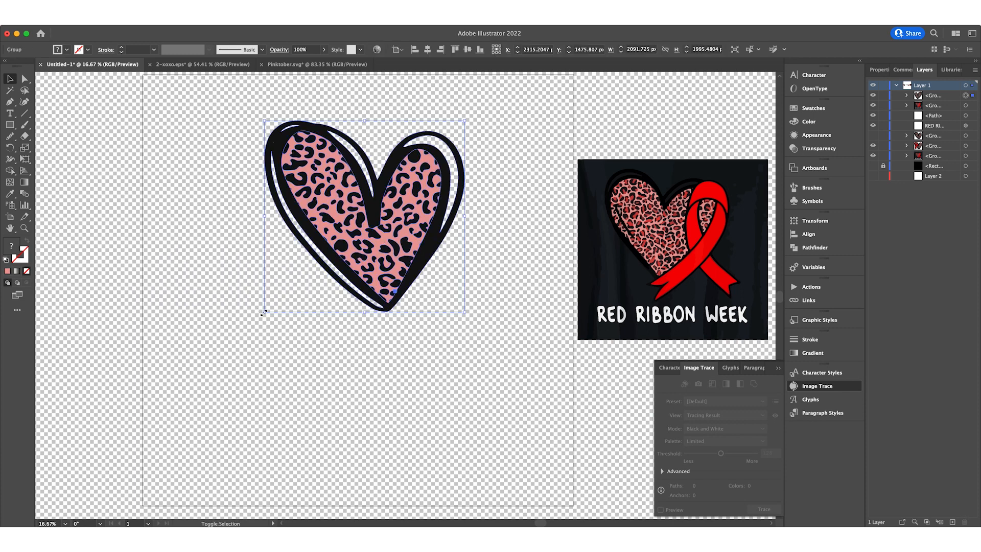
pyautogui.moveTo(260, 310); pyautogui.dragTo(213, 364)
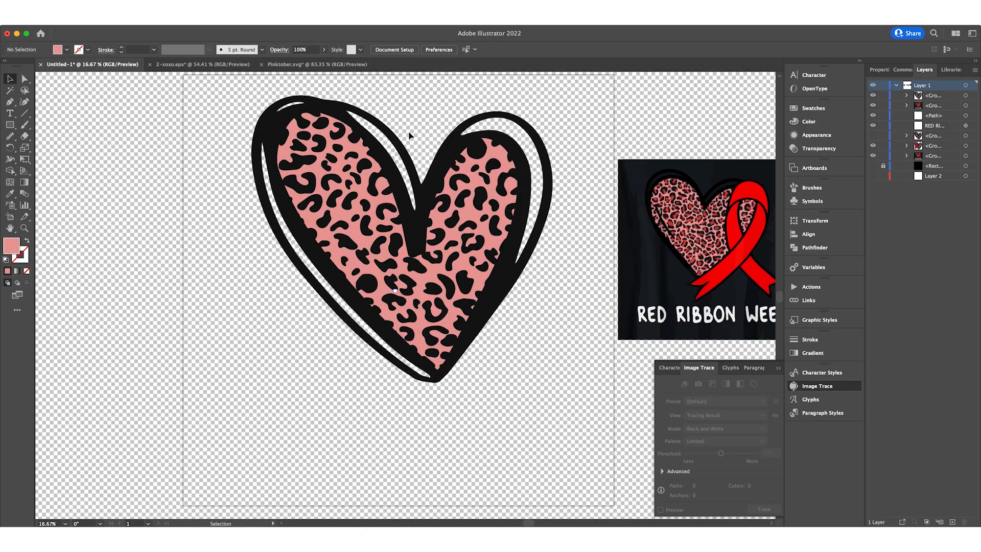
# Fill the heart's outline gaps by dividing it with a pink rectangle about 3646 × 3356 px behind it, and remove the excess
pyautogui.click(9, 125)
pyautogui.moveTo(330, 240); pyautogui.dragTo(577, 409)
pyautogui.press('v')
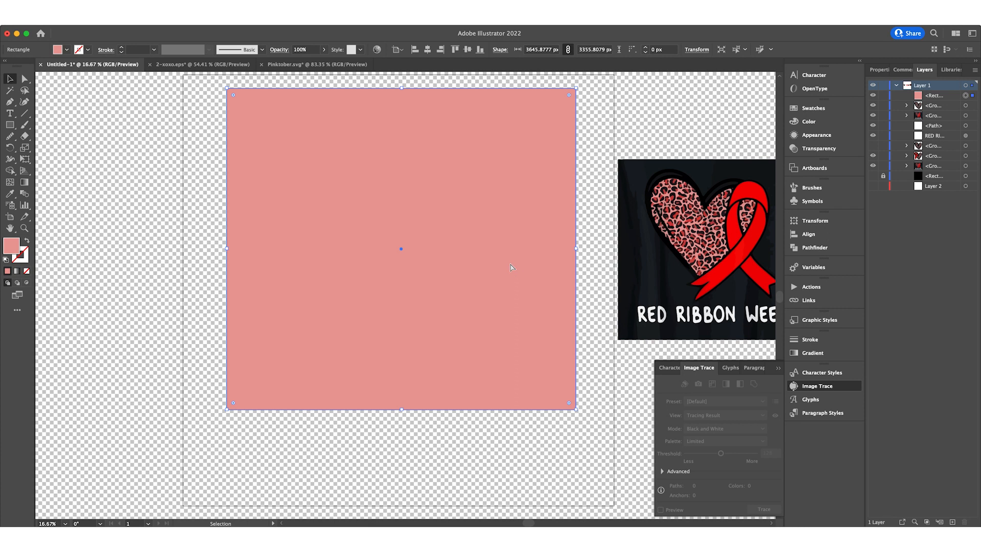
pyautogui.hotkey('ctrl', '[')
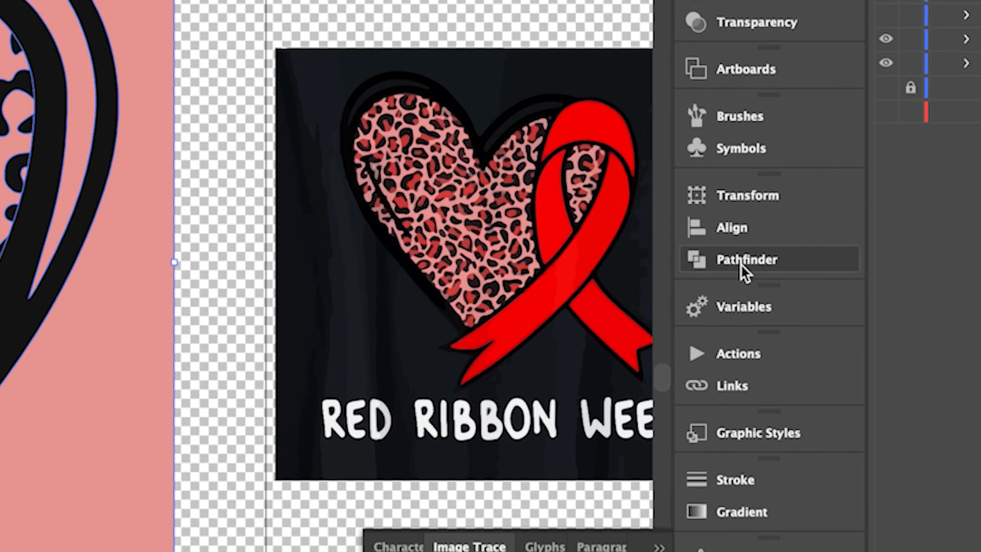
pyautogui.click(815, 248)
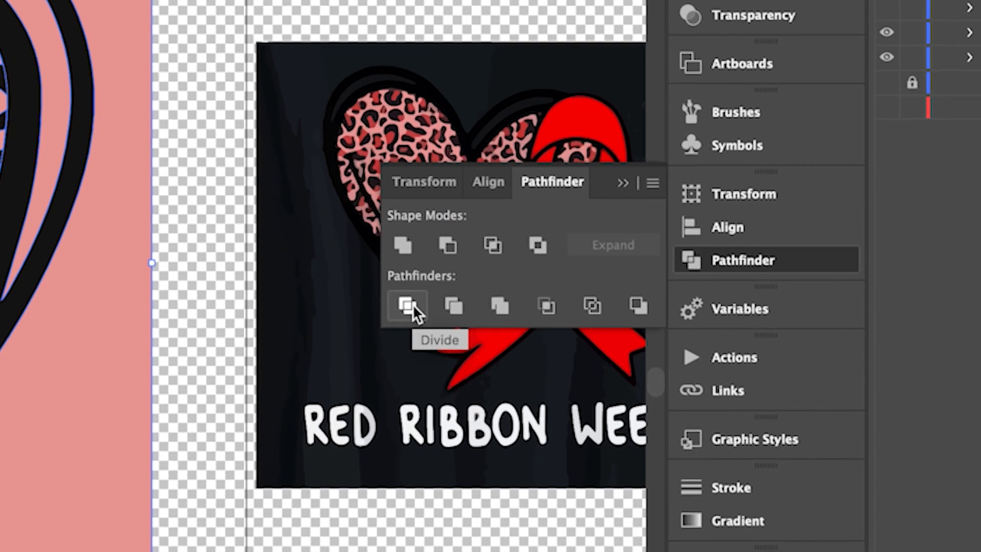
pyautogui.click(409, 306)
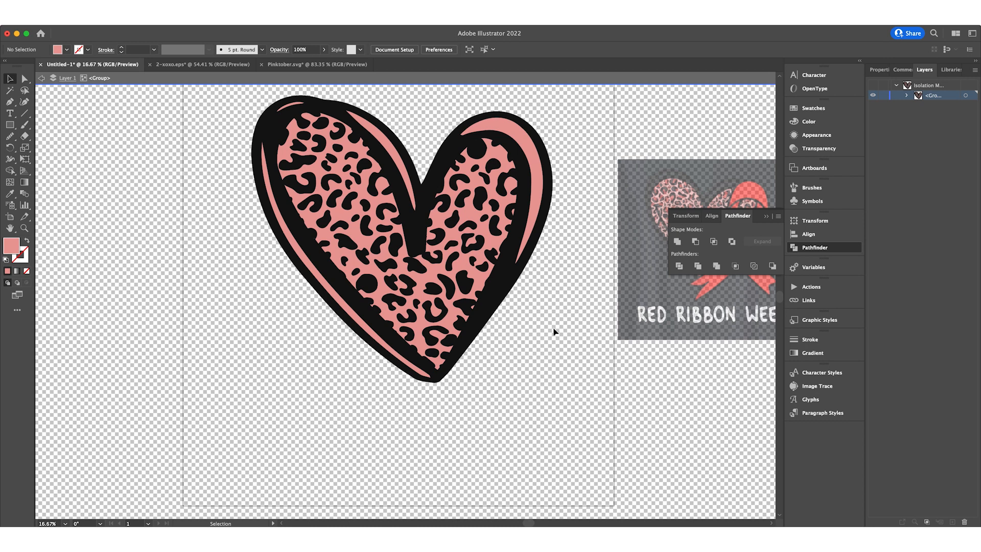
# Delete the stray path beside the heart and slightly enlarge the heart on the artboard
pyautogui.doubleClick(223, 92)
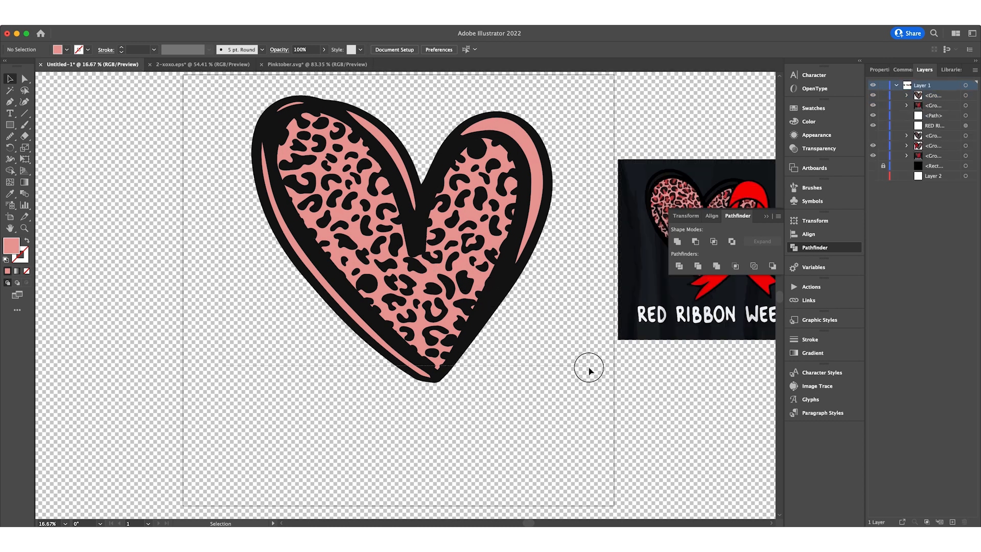
pyautogui.press('super+a')
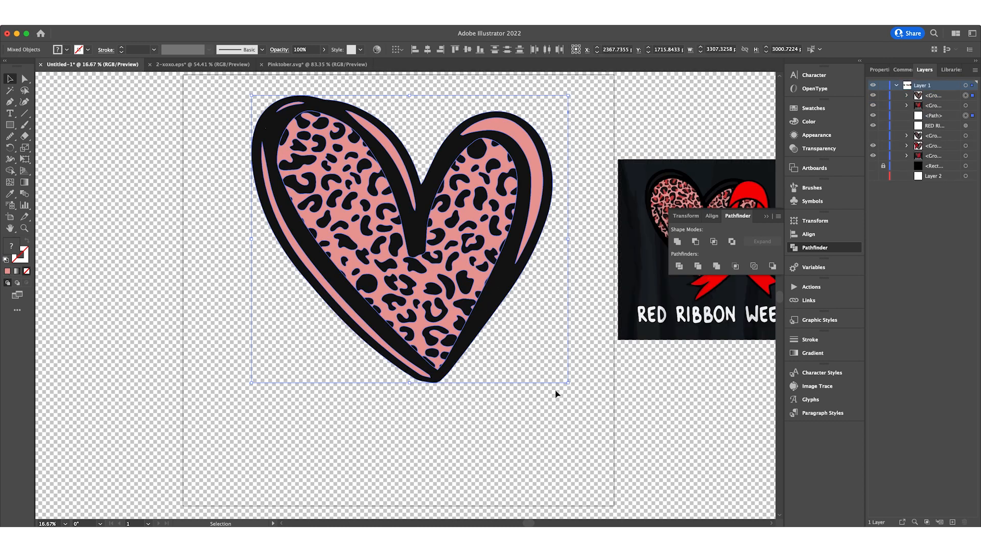
pyautogui.press('a')
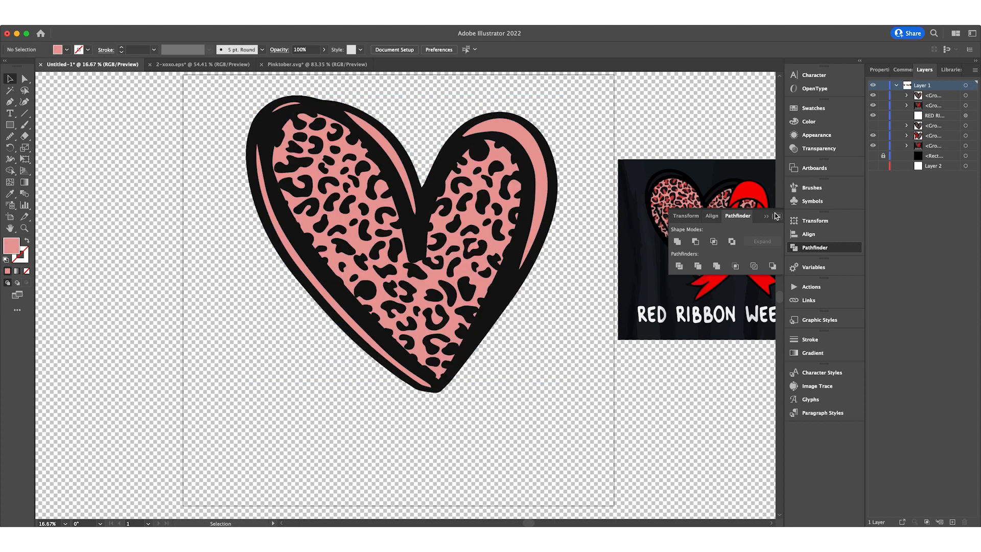
pyautogui.click(768, 217)
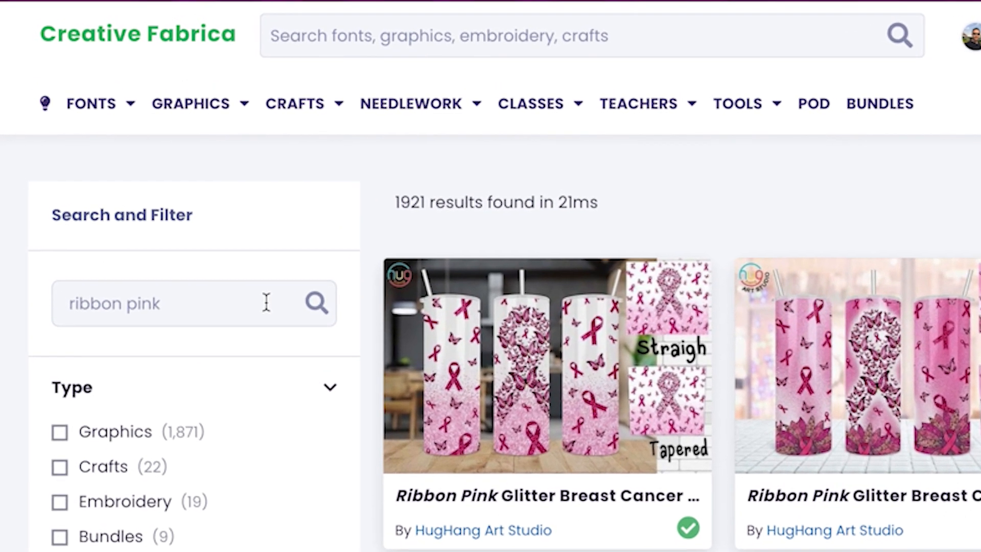
# Browse Creative Fabrica's "ribbon pink" results for a ribbon graphic to use with the heart
pyautogui.scroll(-10, 814, 271)
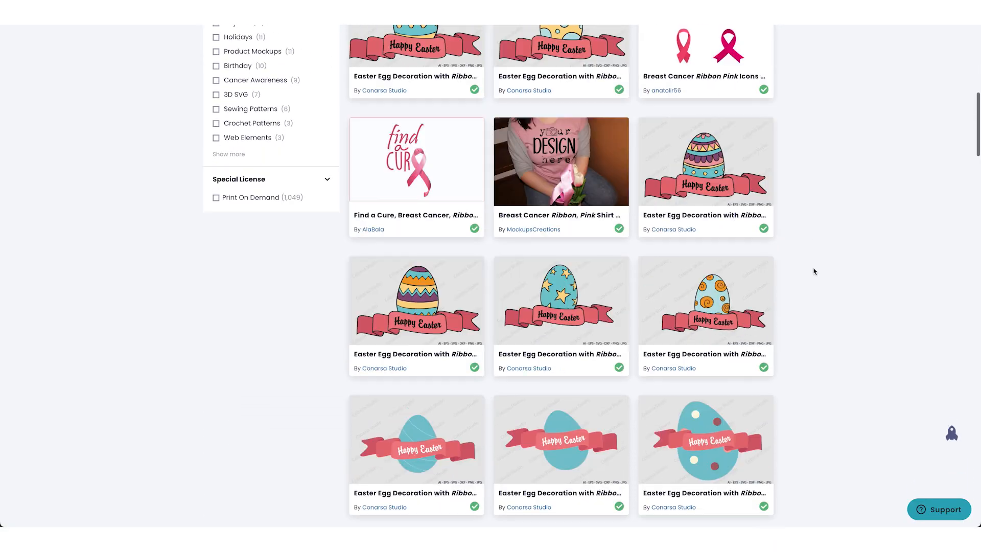
pyautogui.scroll(-12, 814, 271)
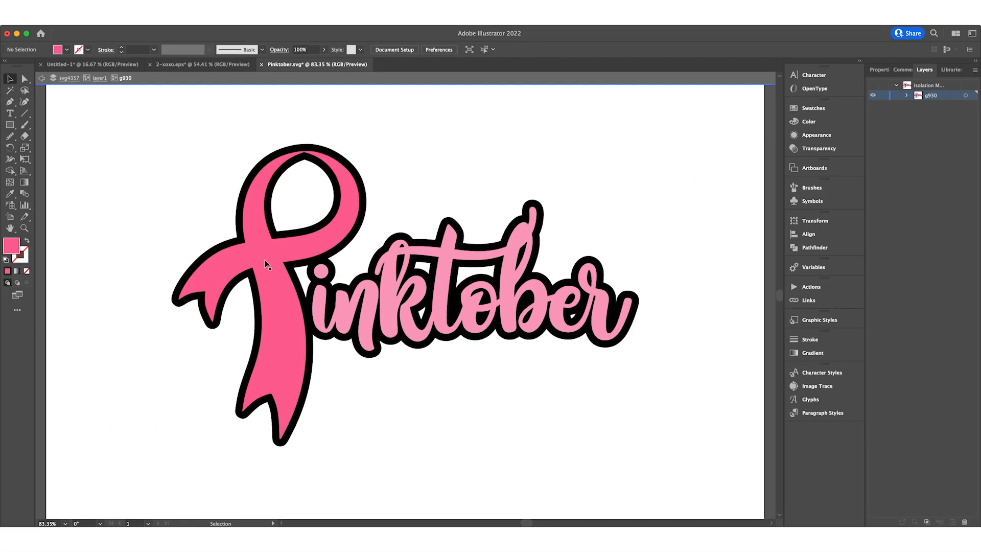
# Copy the pink ribbon from Pinktober.svg into the Untitled-1 document and place it at the lower left of the leopard heart
pyautogui.click(264, 259)
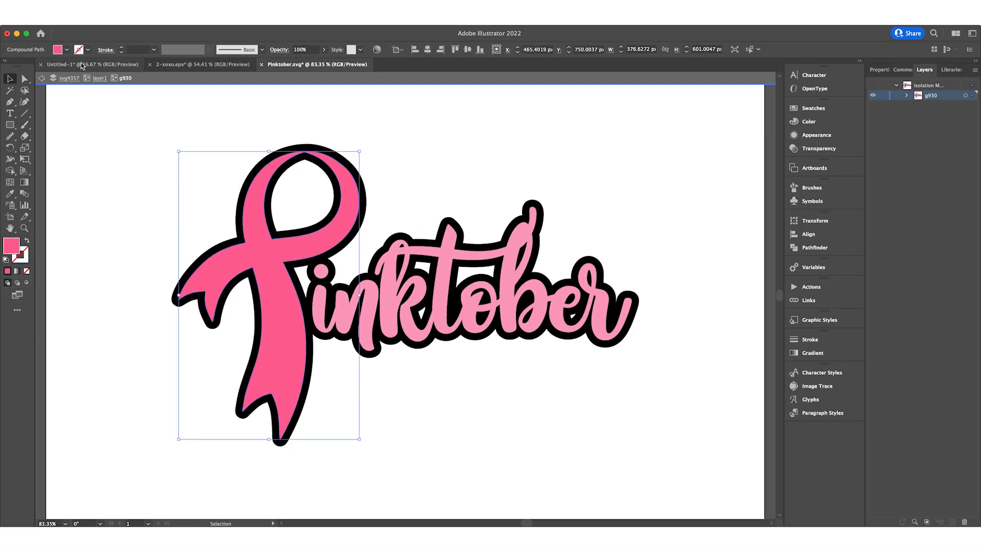
pyautogui.click(82, 65)
pyautogui.hotkey('ctrl', 'v')
pyautogui.moveTo(404, 368); pyautogui.dragTo(220, 383)
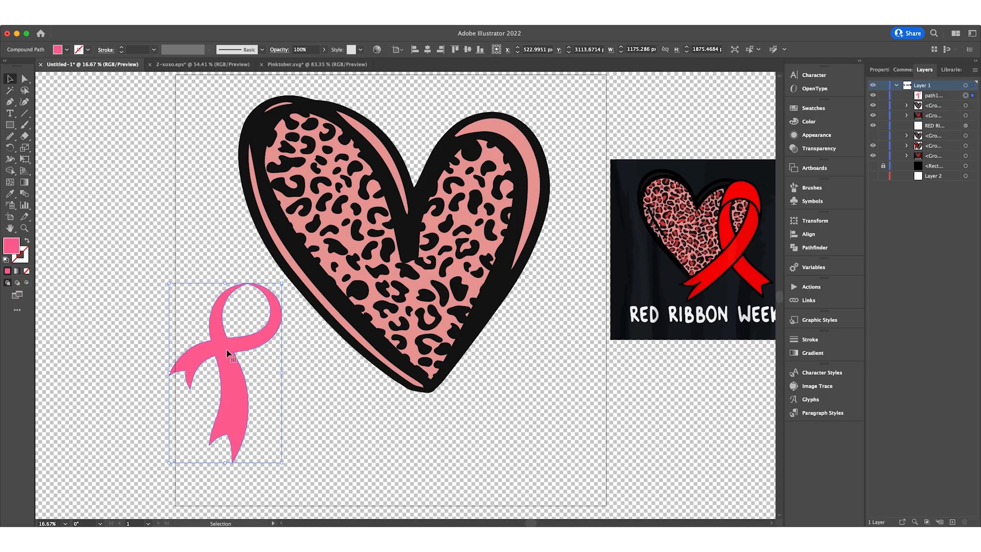
# Recolour the pasted ribbon with the red sampled from the ribbon in the reference image
pyautogui.press('i')
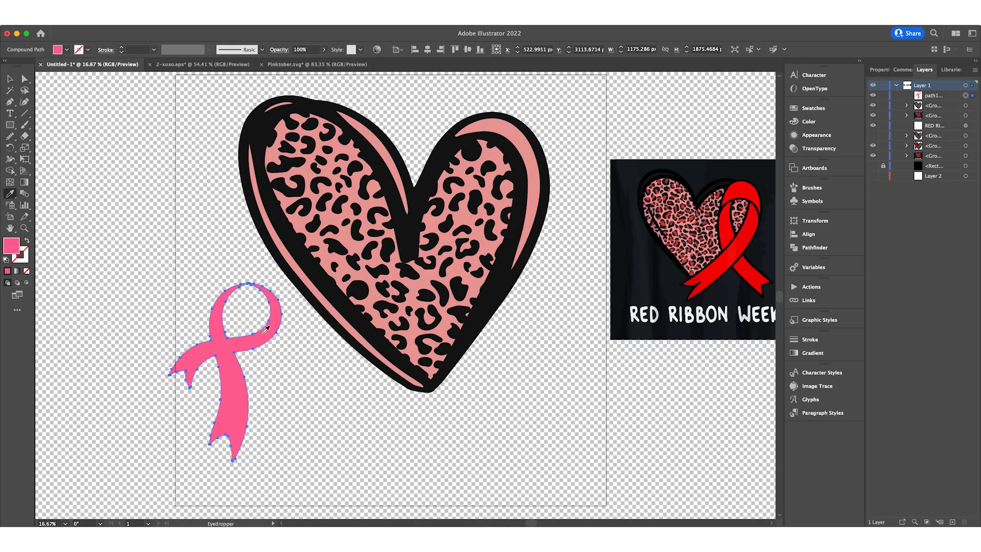
pyautogui.click(749, 188)
pyautogui.press('v')
# Reshape the pointed top of the red ribbon's loop into a smooth curve with the Curvature tool
pyautogui.press('super+equal')
pyautogui.press('super+equal')
pyautogui.press('super+equal')
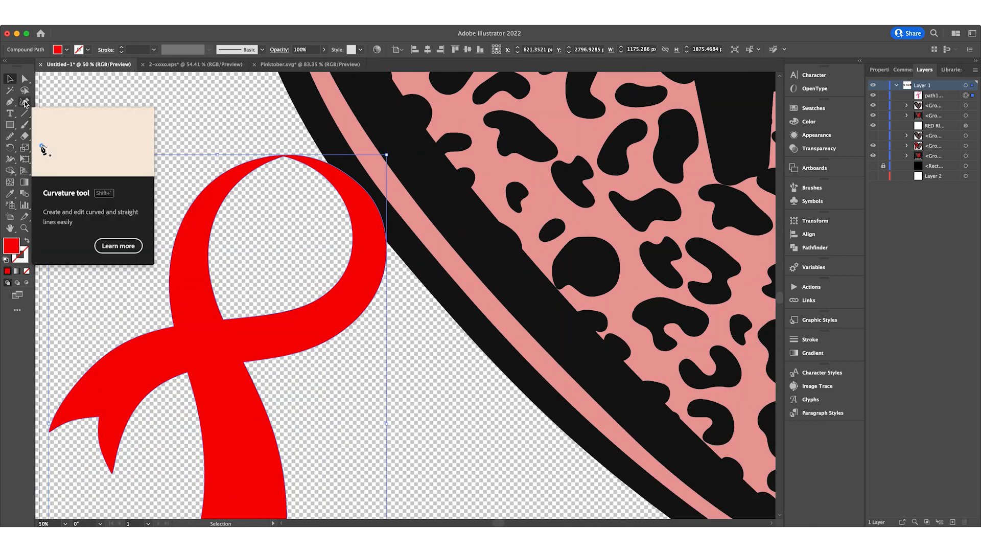
pyautogui.click(25, 102)
pyautogui.click(283, 156)
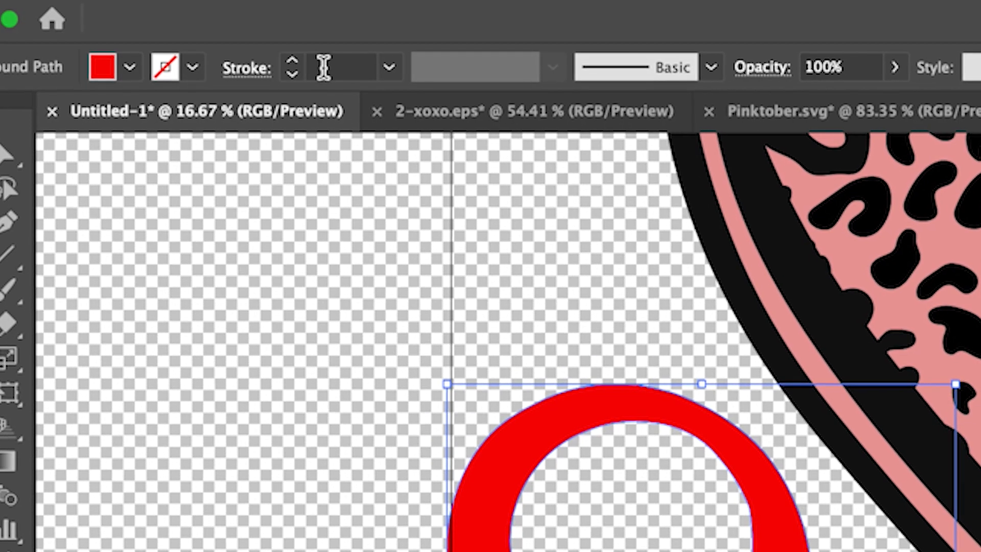
# Give the red ribbon a 40 pt black stroke and move it over the left side of the leopard heart
pyautogui.click(132, 49)
pyautogui.write('40')
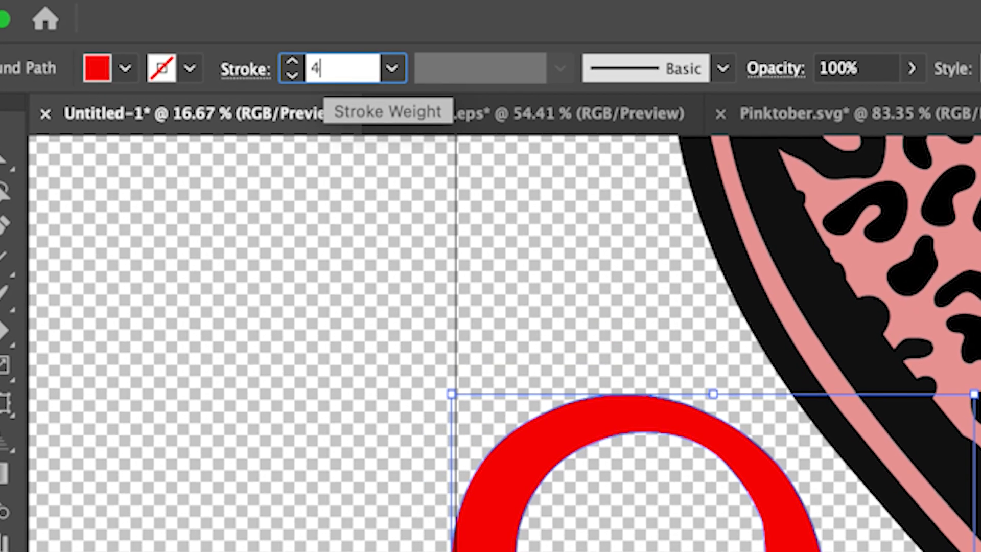
pyautogui.press('Return')
pyautogui.press('super+shift+a')
pyautogui.scroll(5, 268, 309)
pyautogui.moveTo(267, 309); pyautogui.dragTo(317, 236)
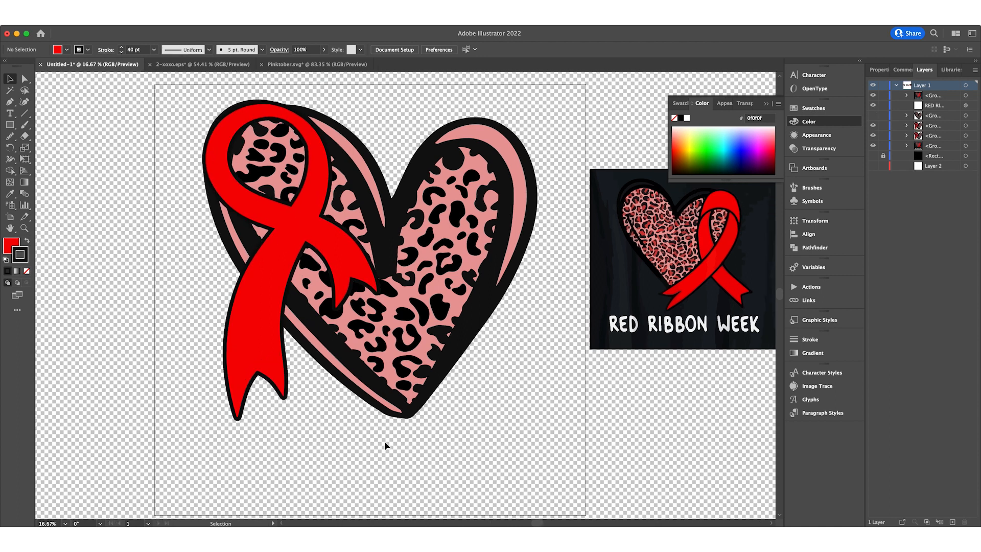
# Show the locked black background rectangle to check the heart, ribbon and RED RIBBON WEEK text against it, and hide it again
pyautogui.scroll(-2, 388, 443)
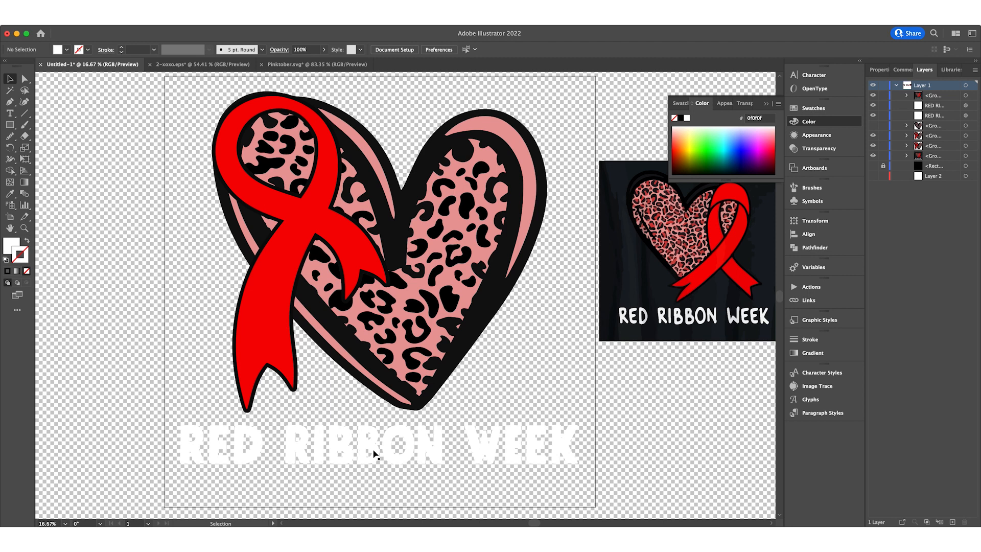
pyautogui.click(873, 166)
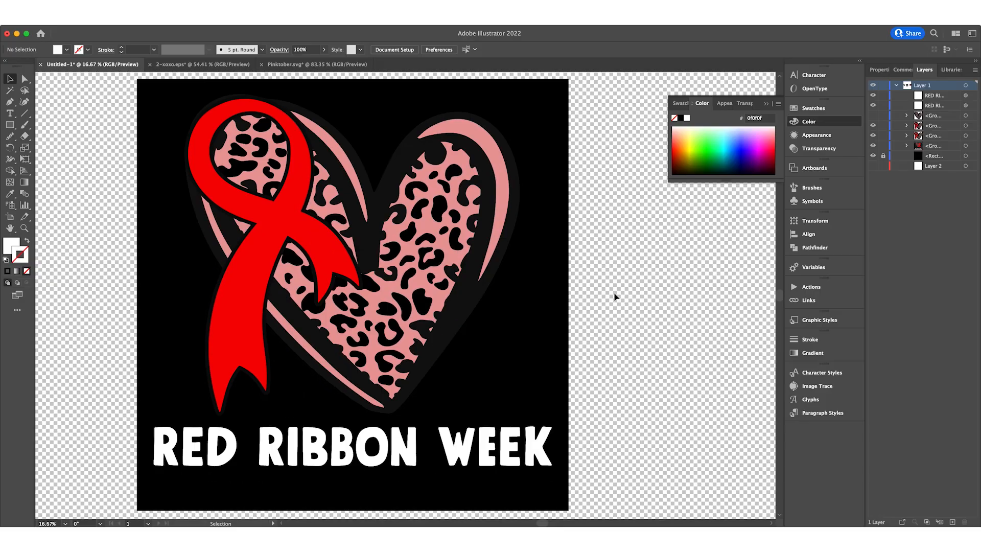
pyautogui.click(874, 156)
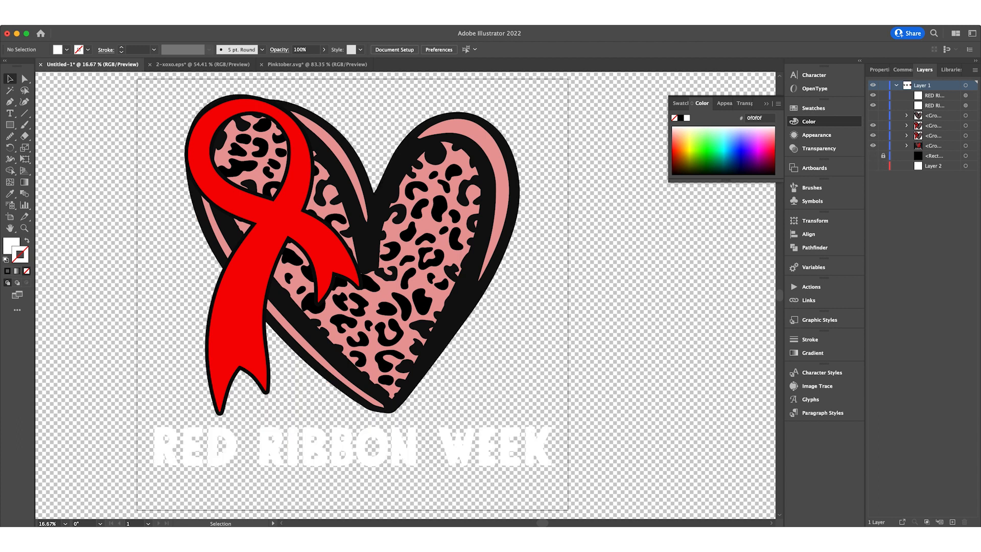
# Export Artboard 1 for screens as a 1x PNG to the Downloads folder
pyautogui.click(69, 12)
pyautogui.moveTo(110, 175)
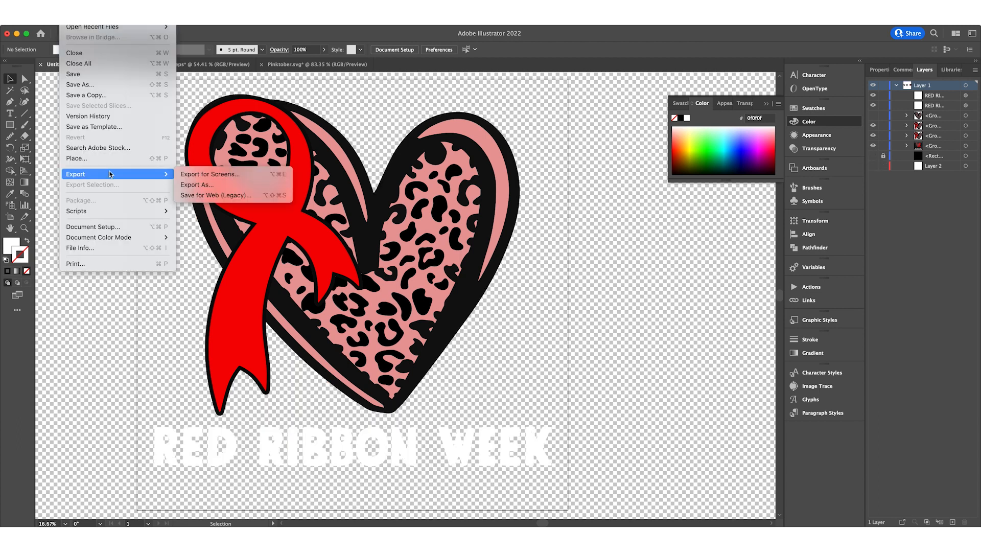
pyautogui.click(196, 177)
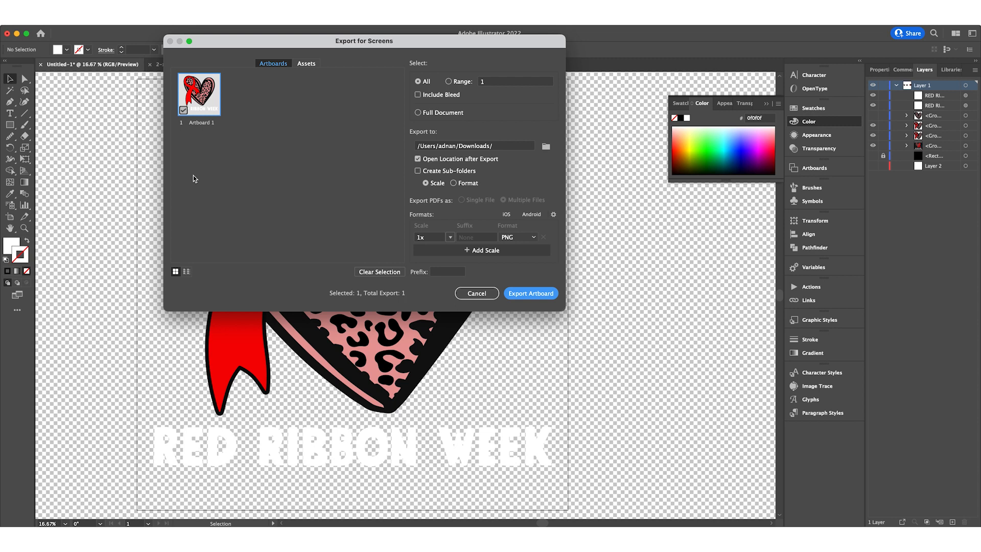
pyautogui.click(519, 295)
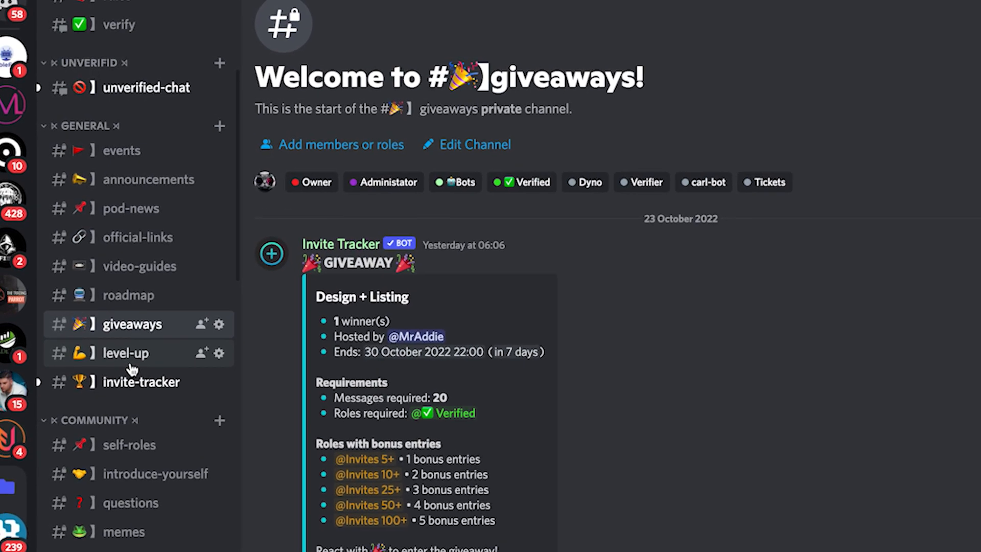
# Look through the channel list of the Merch Dominator server in Discord, down to the staff and voice channels
pyautogui.scroll(-3, 144, 356)
pyautogui.scroll(-3, 188, 269)
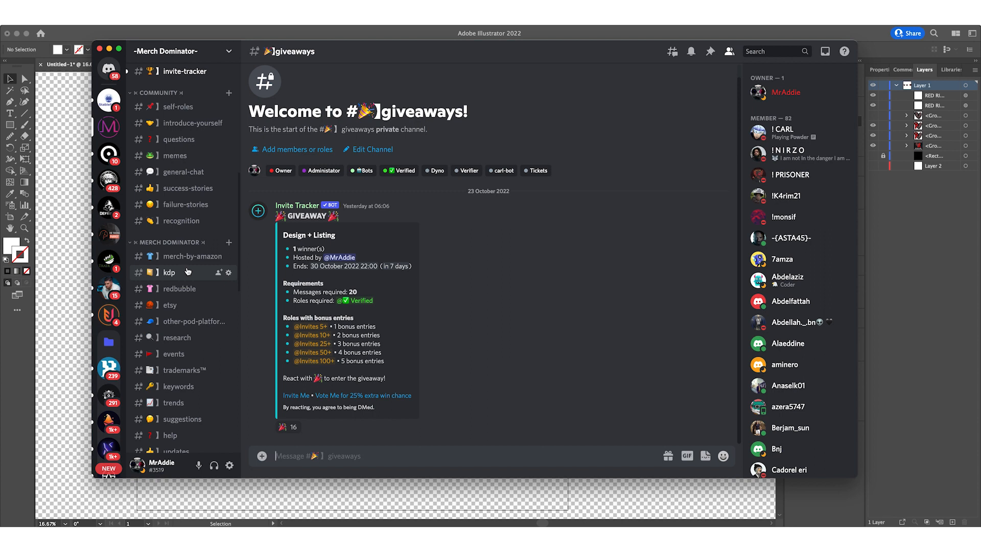
pyautogui.scroll(-1, 188, 270)
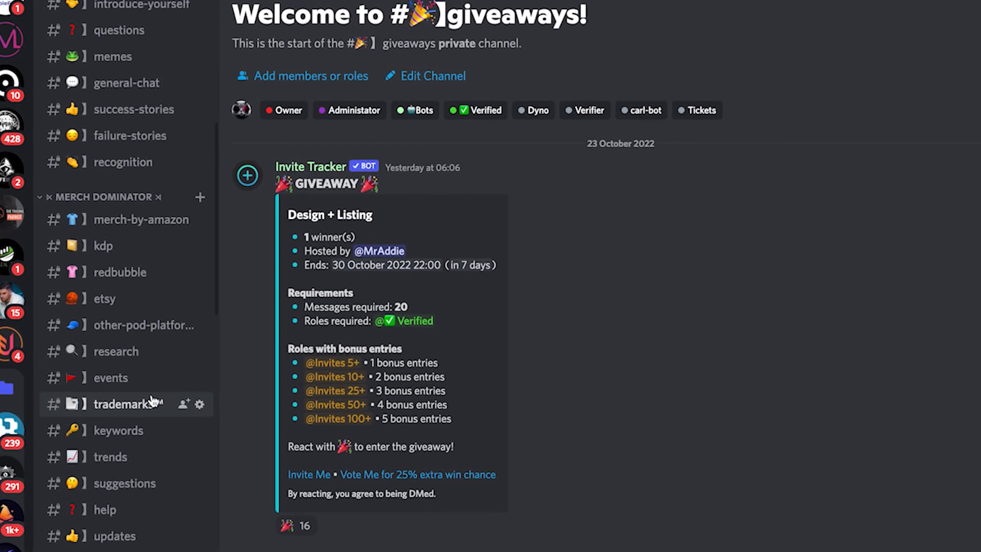
pyautogui.scroll(-8, 156, 409)
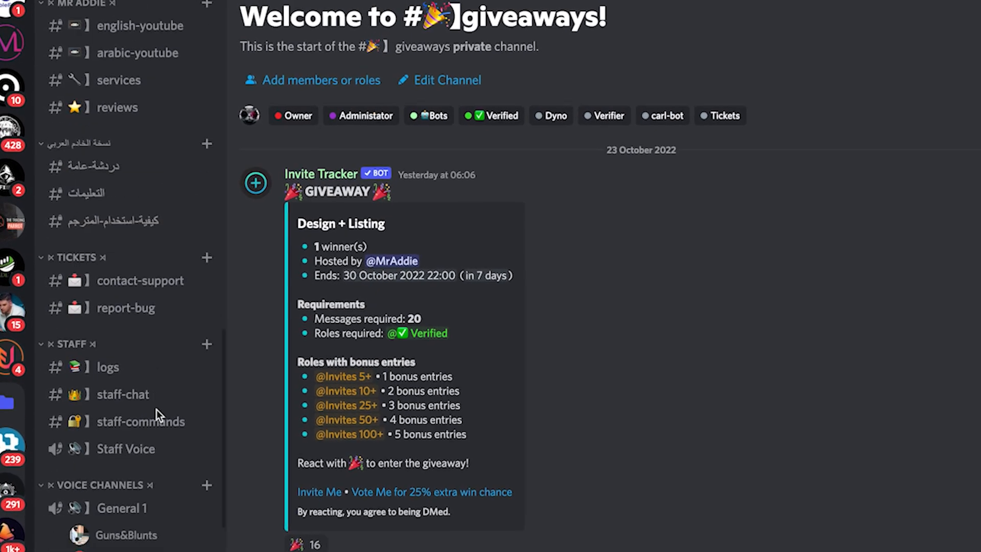